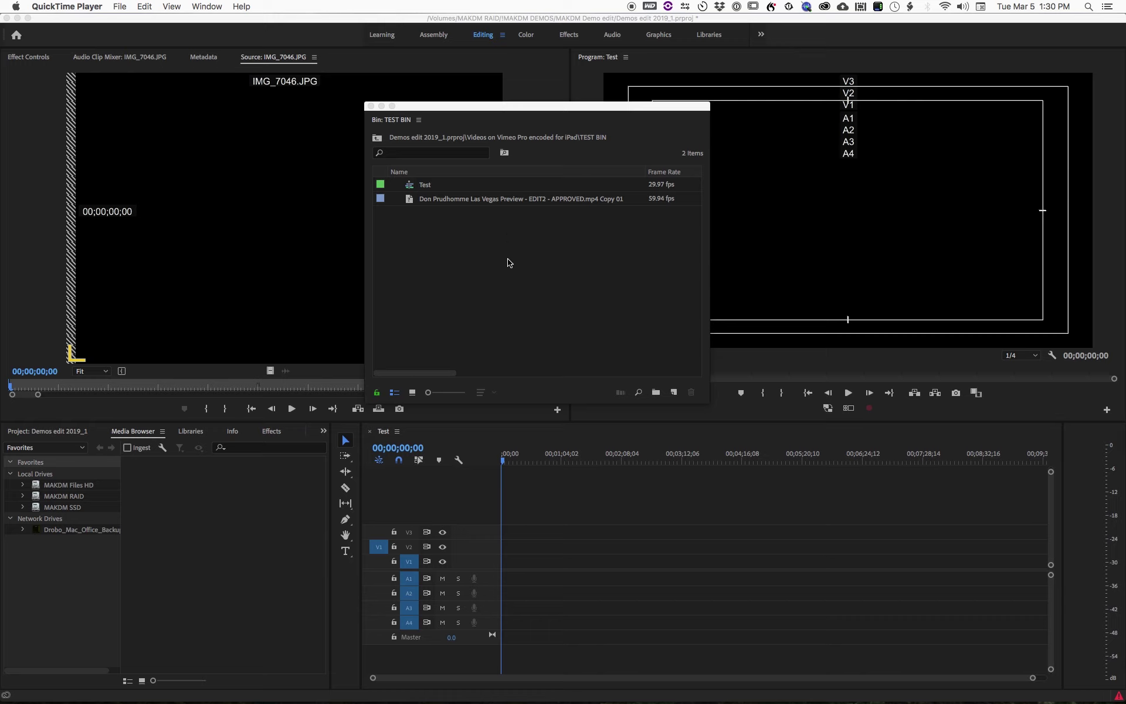
Try relinking the offline mp4 clip in TEST BIN, then dismiss the import error and cancel.
left_click(437, 258)
left_click(404, 201)
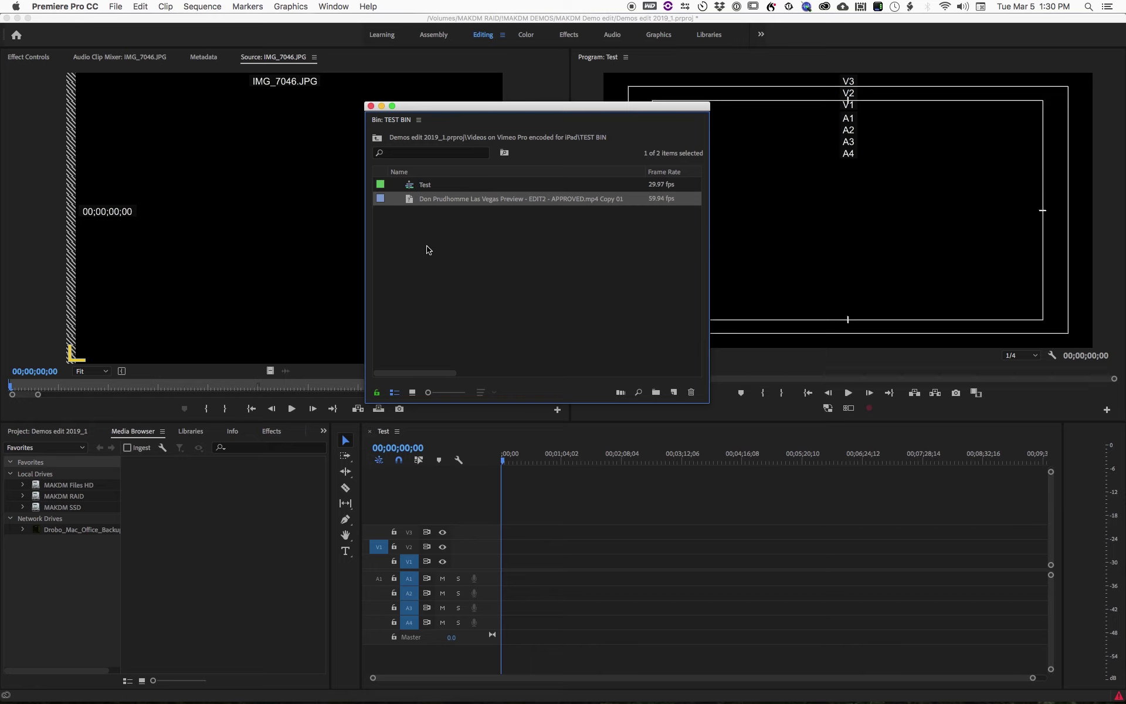
right_click(410, 203)
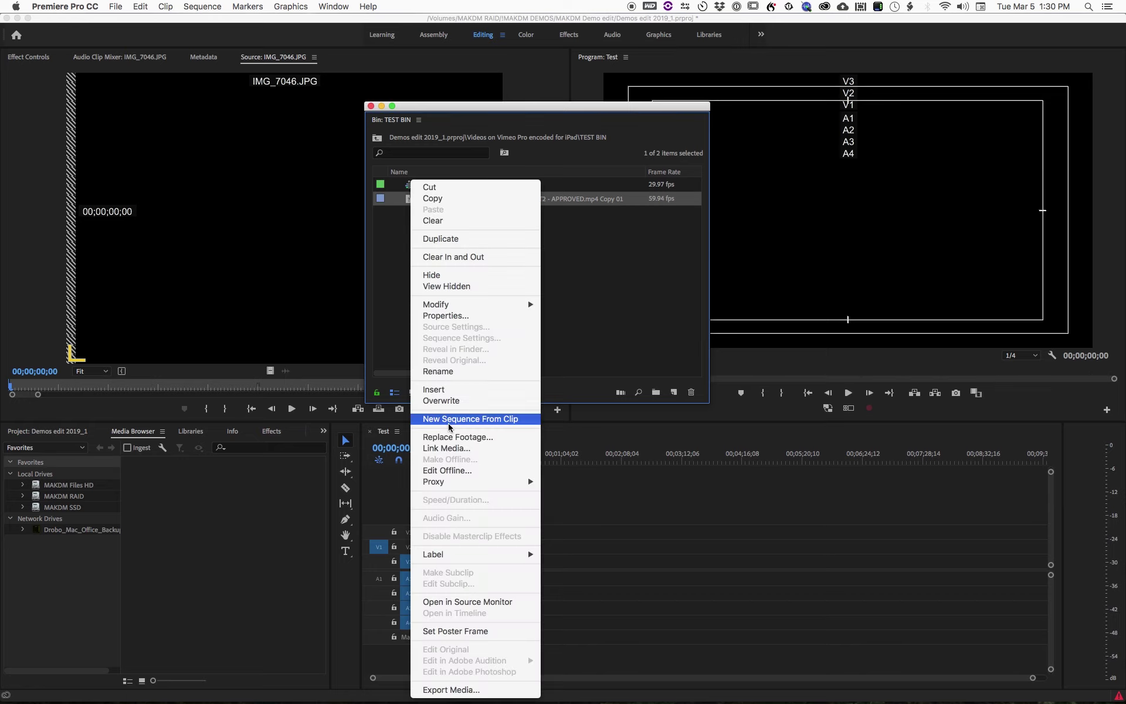
left_click(457, 450)
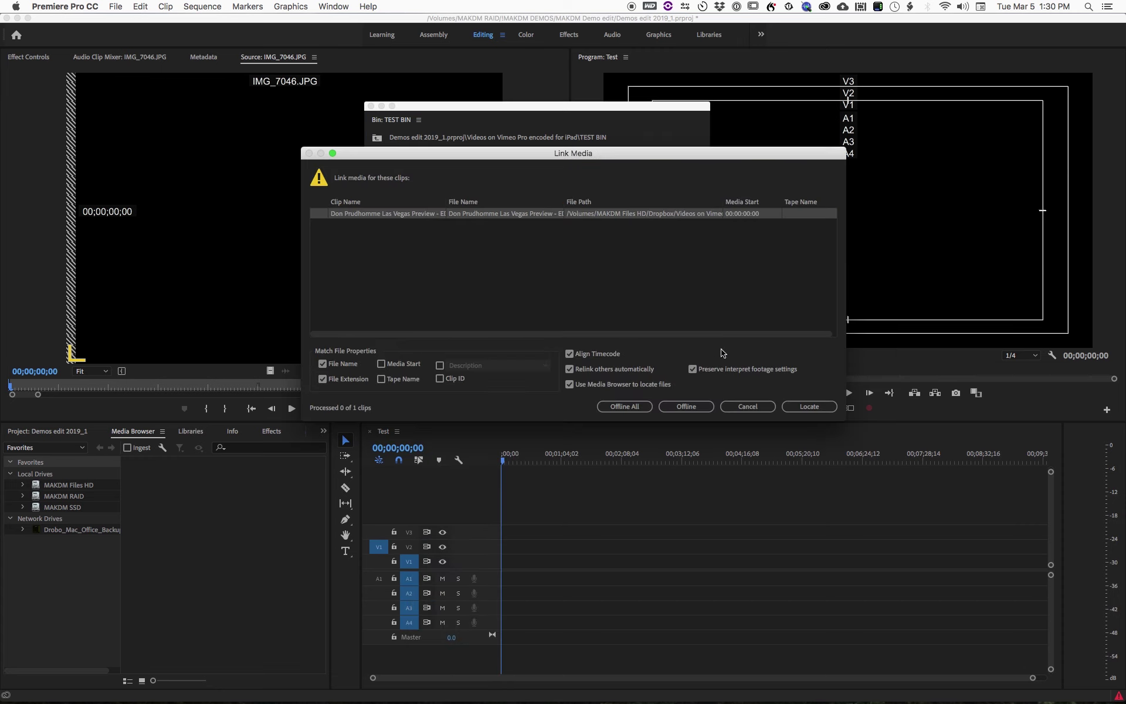
left_click(810, 407)
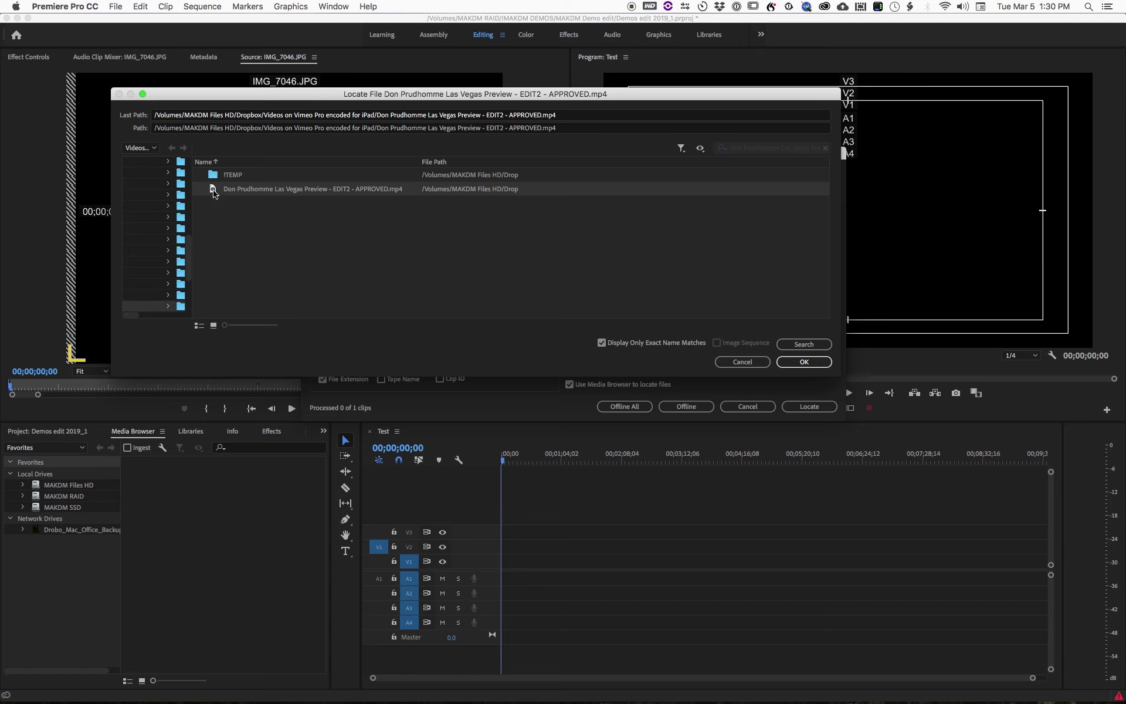
left_click(812, 363)
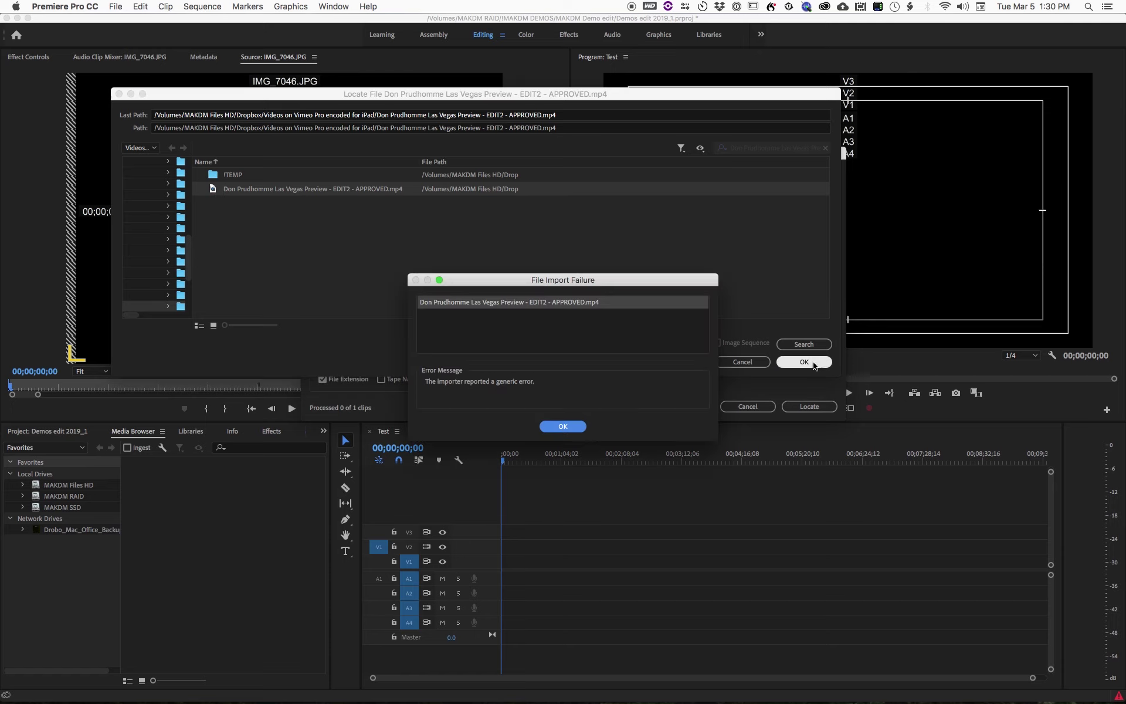
left_click(565, 427)
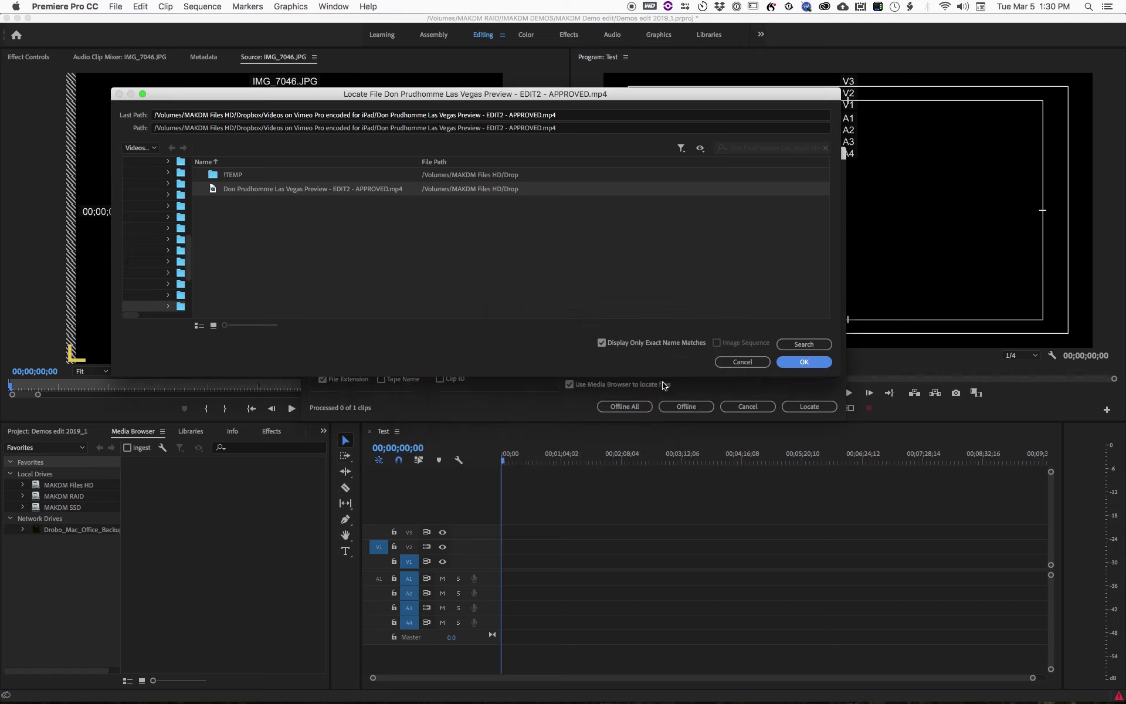
left_click(751, 362)
left_click(748, 407)
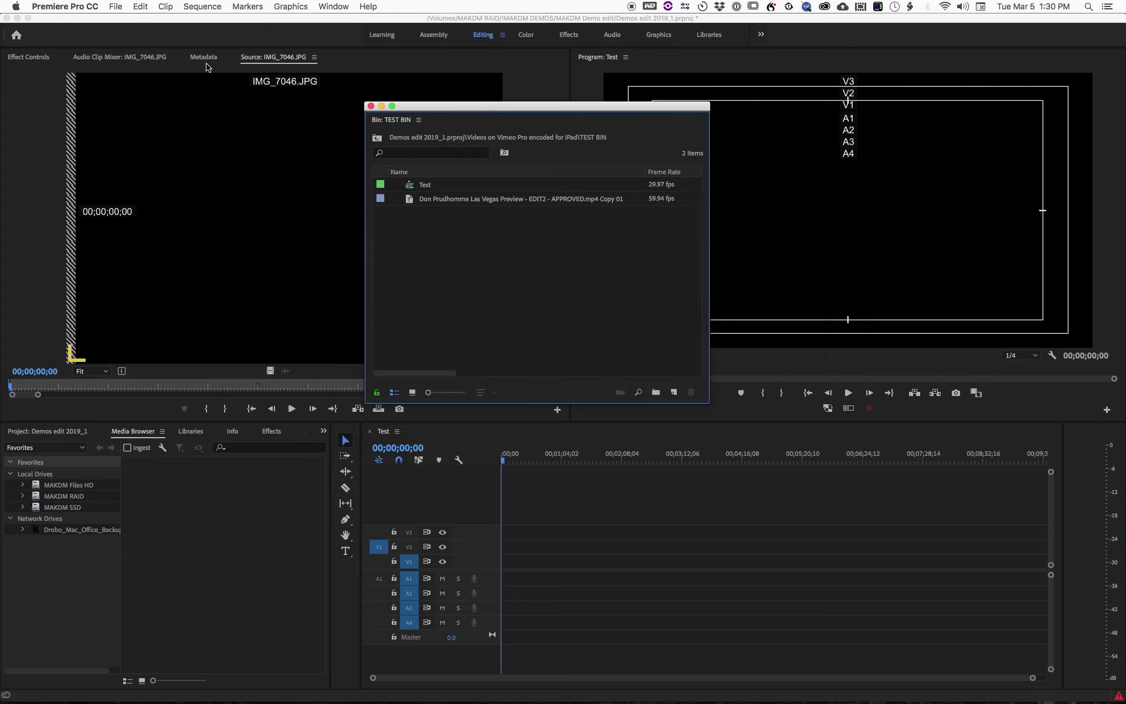
Open the Media Cache page of Premiere Pro's Preferences.
left_click(90, 7)
mouse_move(118, 38)
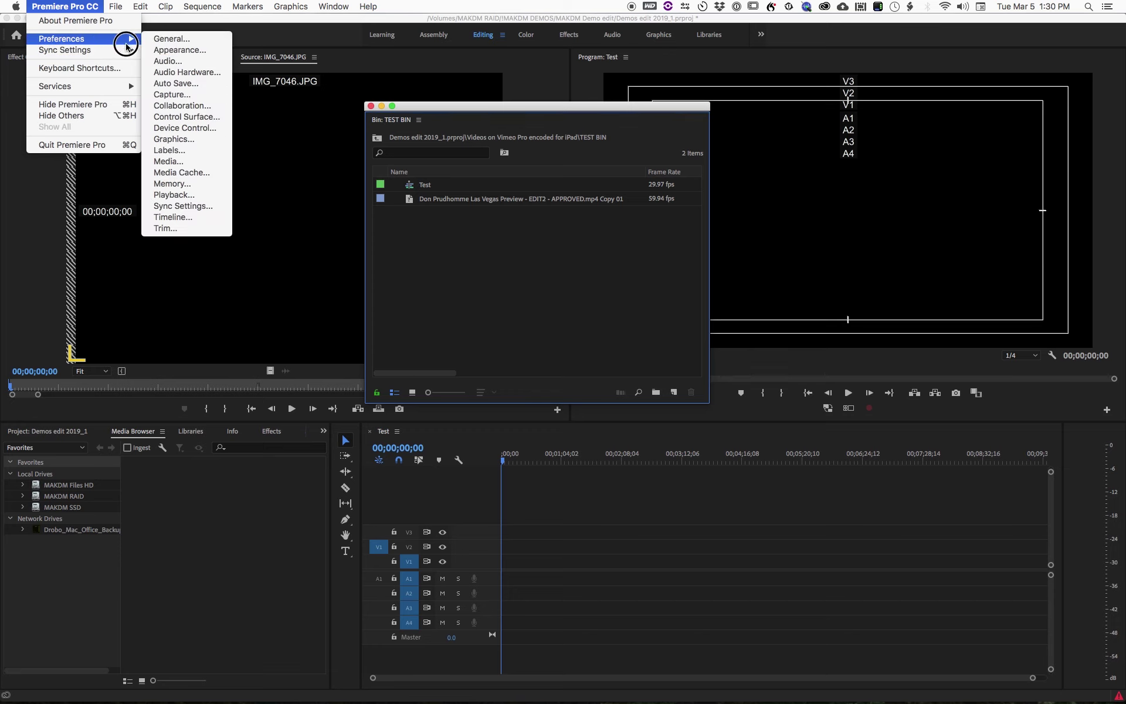
left_click(210, 172)
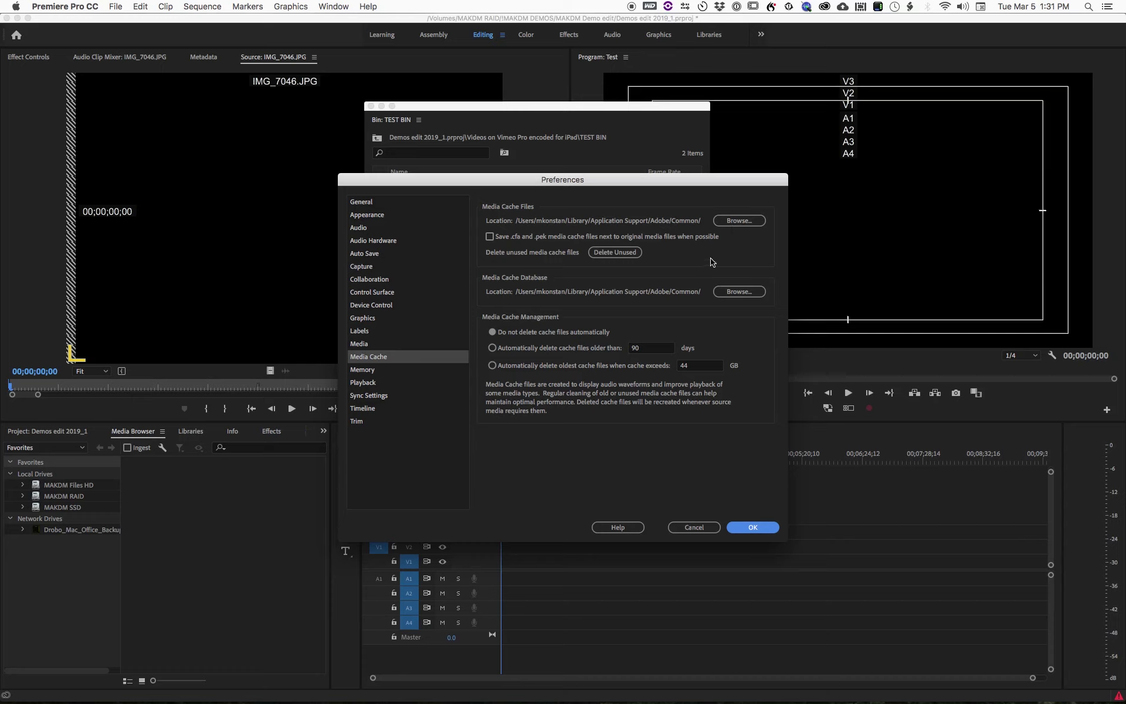
Switch to Finder, check the Common folder's full path, and reposition its window.
key("super+Tab")
key("super+Tab")
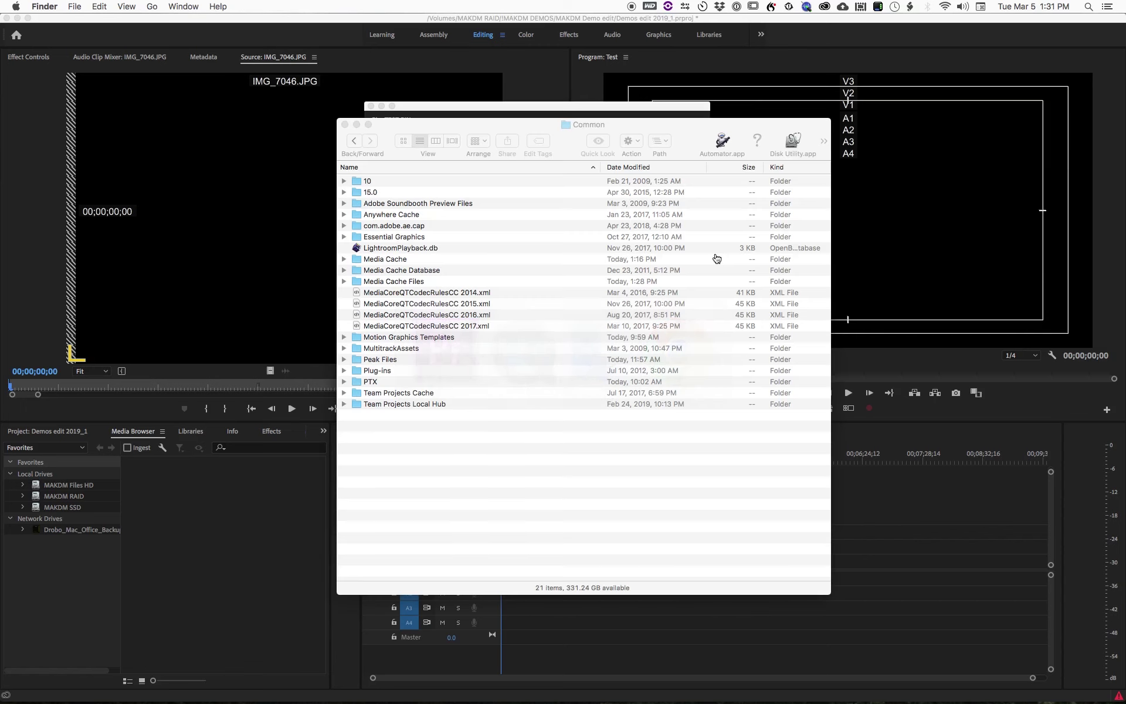
left_click_drag(492, 124, 459, 110)
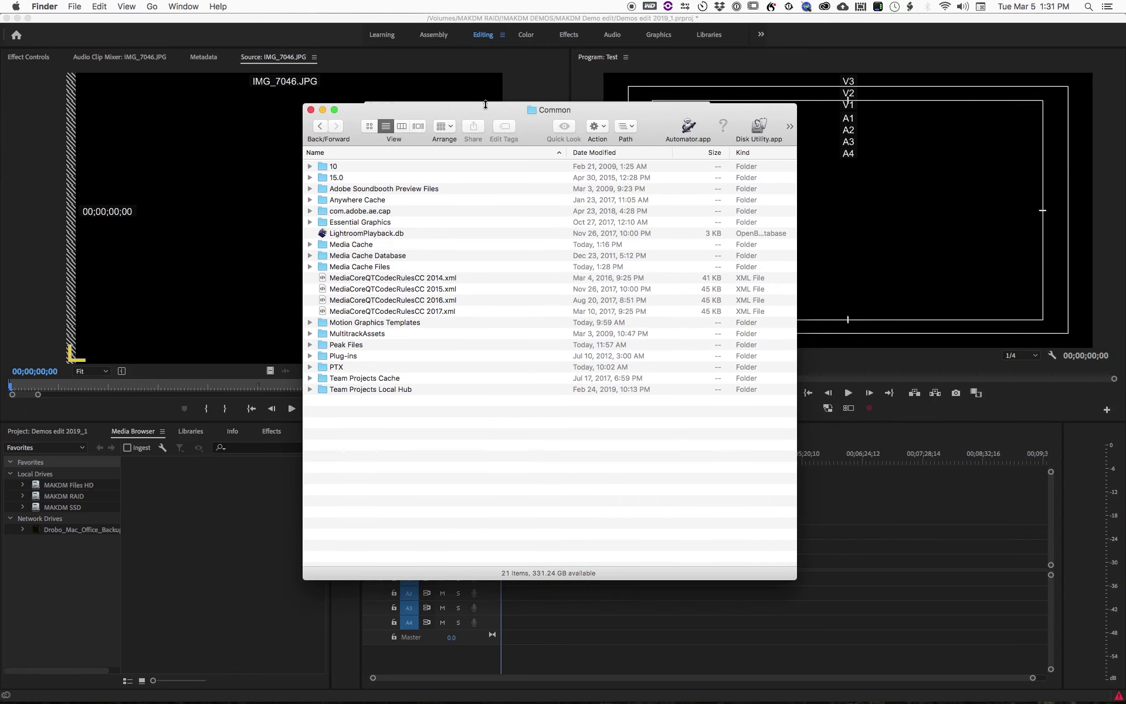
left_click(544, 111, "super")
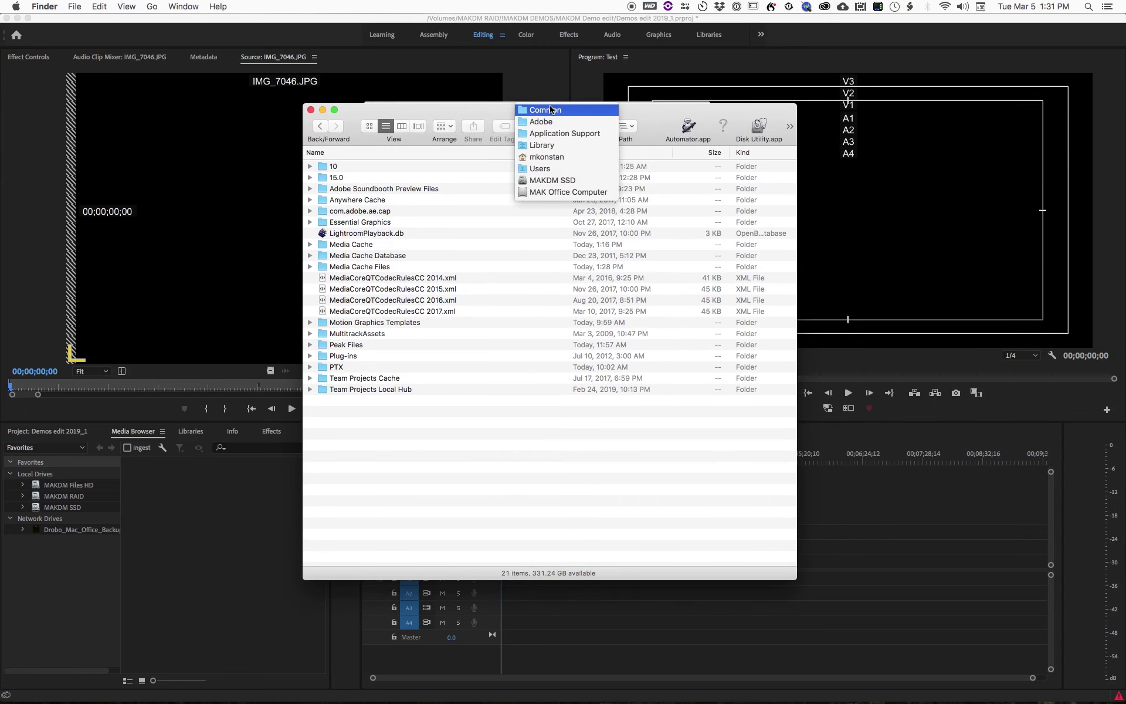
left_click(504, 132)
left_click_drag(514, 112, 543, 278)
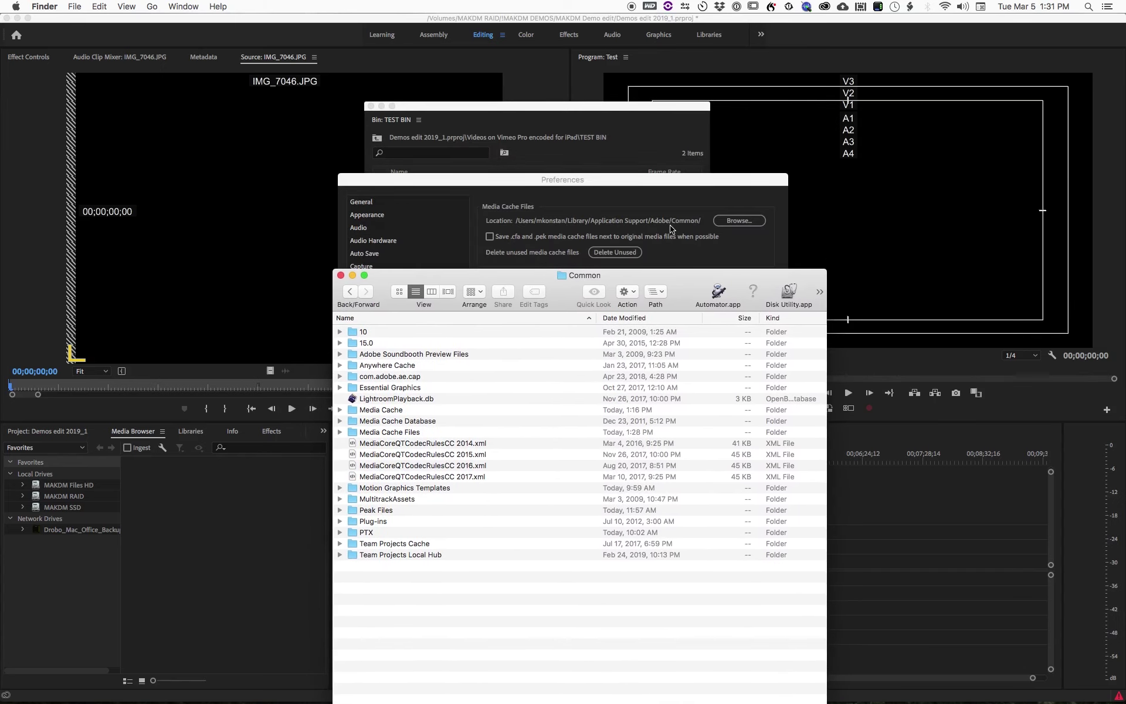
left_click_drag(541, 278, 490, 126)
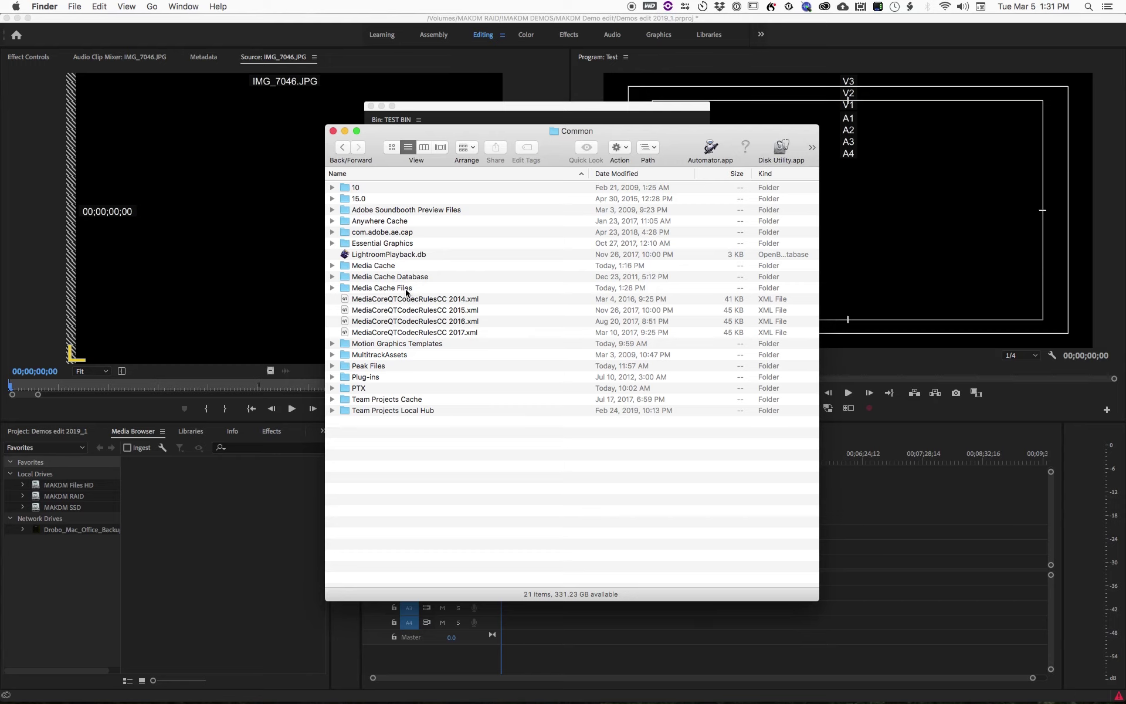
Rename the Media Cache folder to Media Cache_xxxx.
left_click(391, 267)
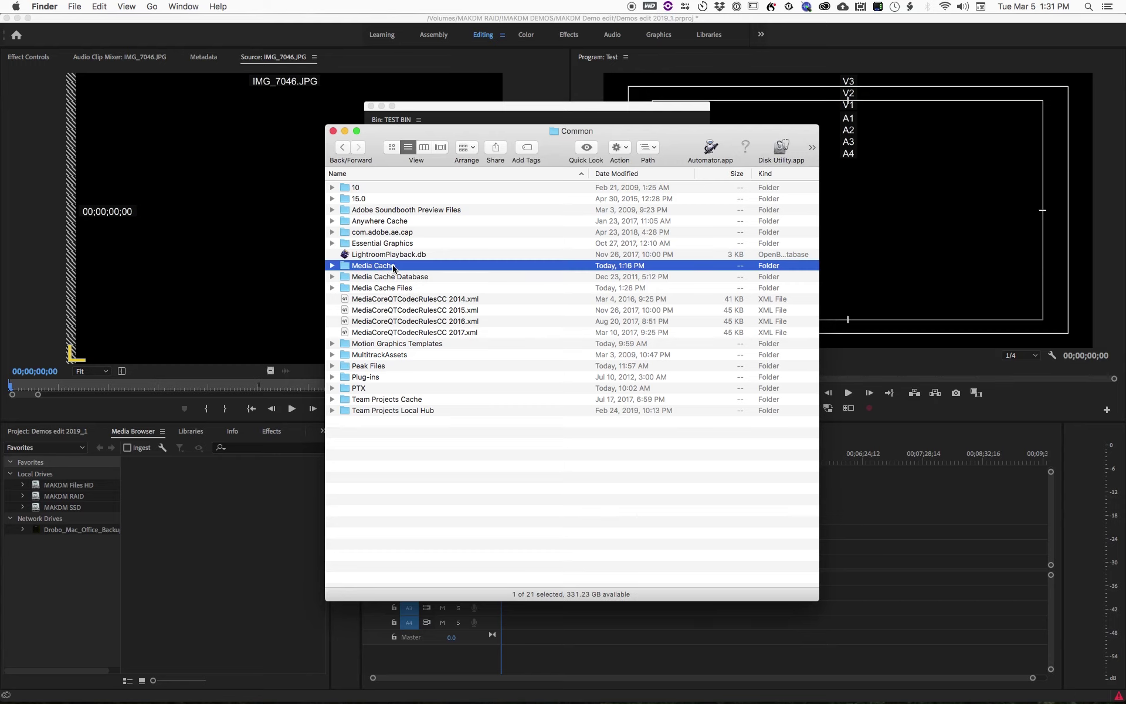
left_click(393, 266)
type("_xxxx")
key("Return")
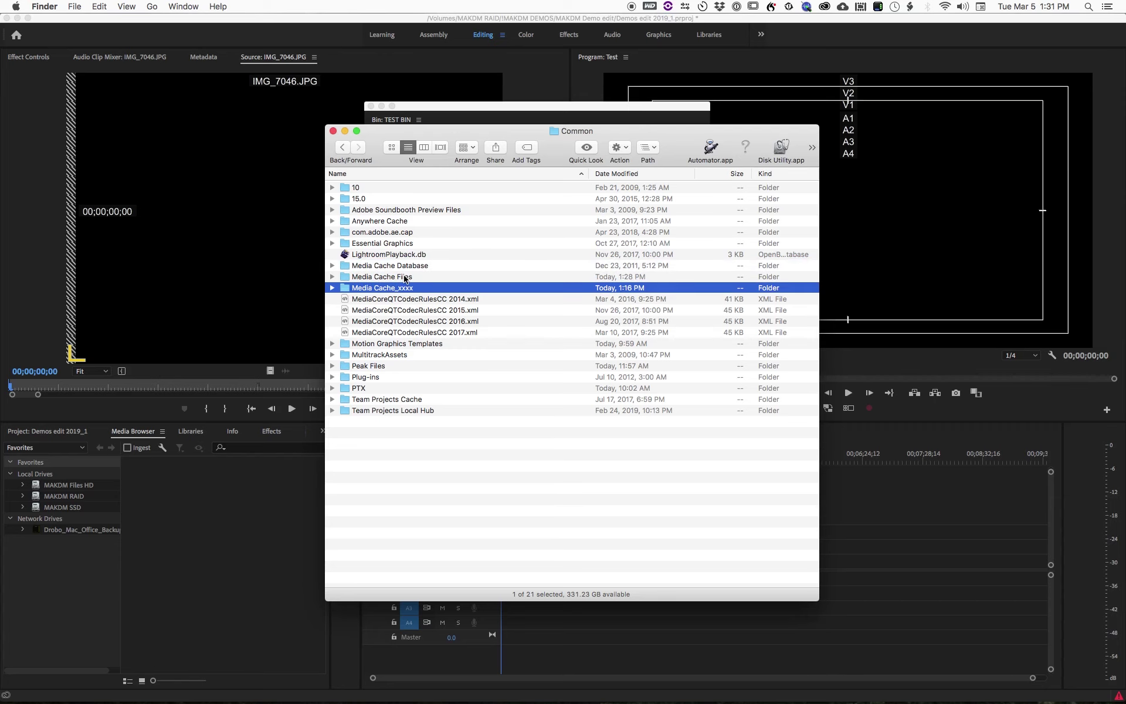
Rename the Media Cache Files folder to Media Cache Files_xxxx, then return to Premiere Pro.
left_click(406, 278)
left_click(407, 278)
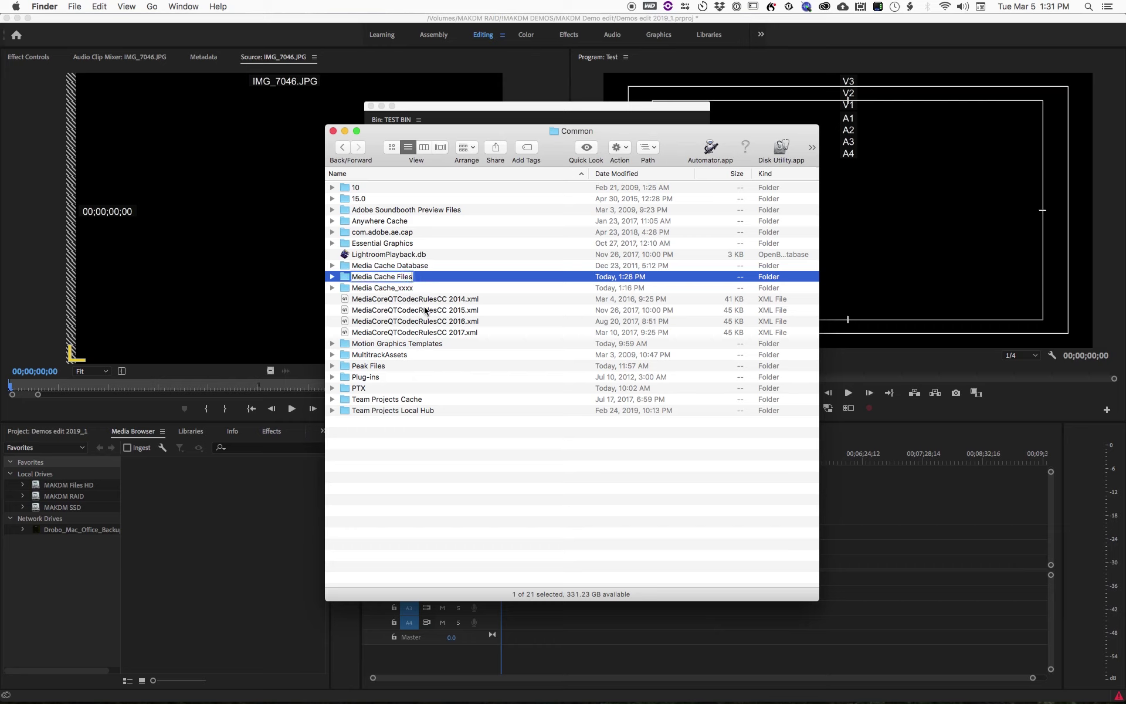
type("_xxxx")
key("Return")
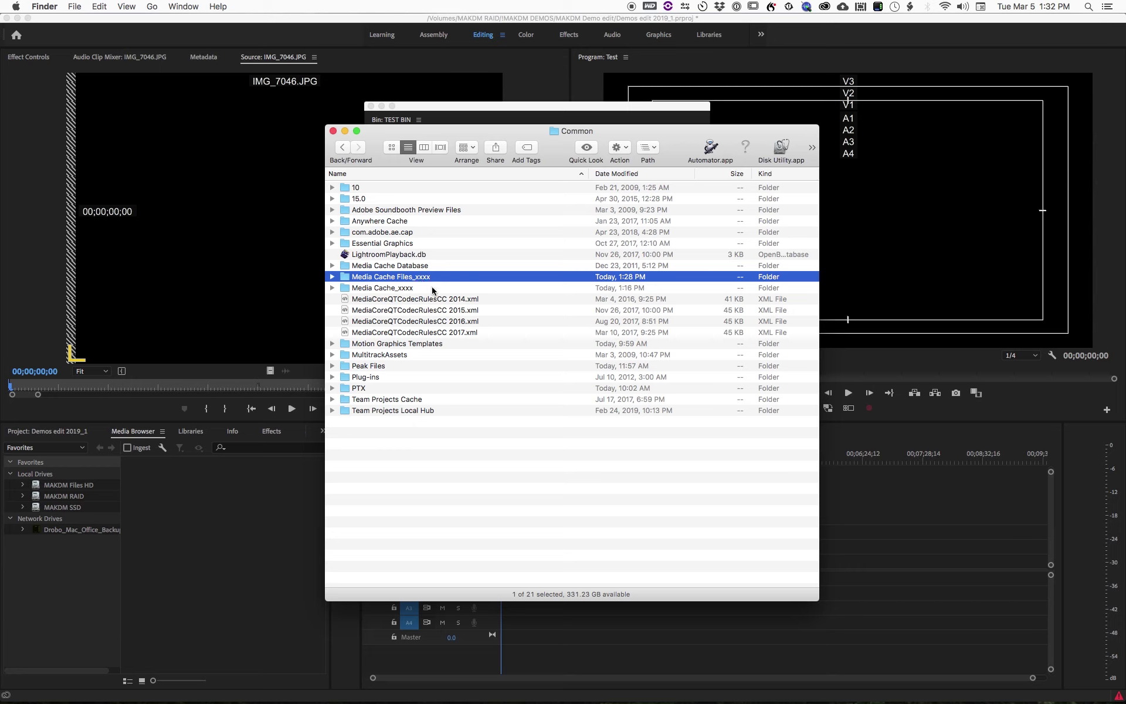
key("cmd+Tab")
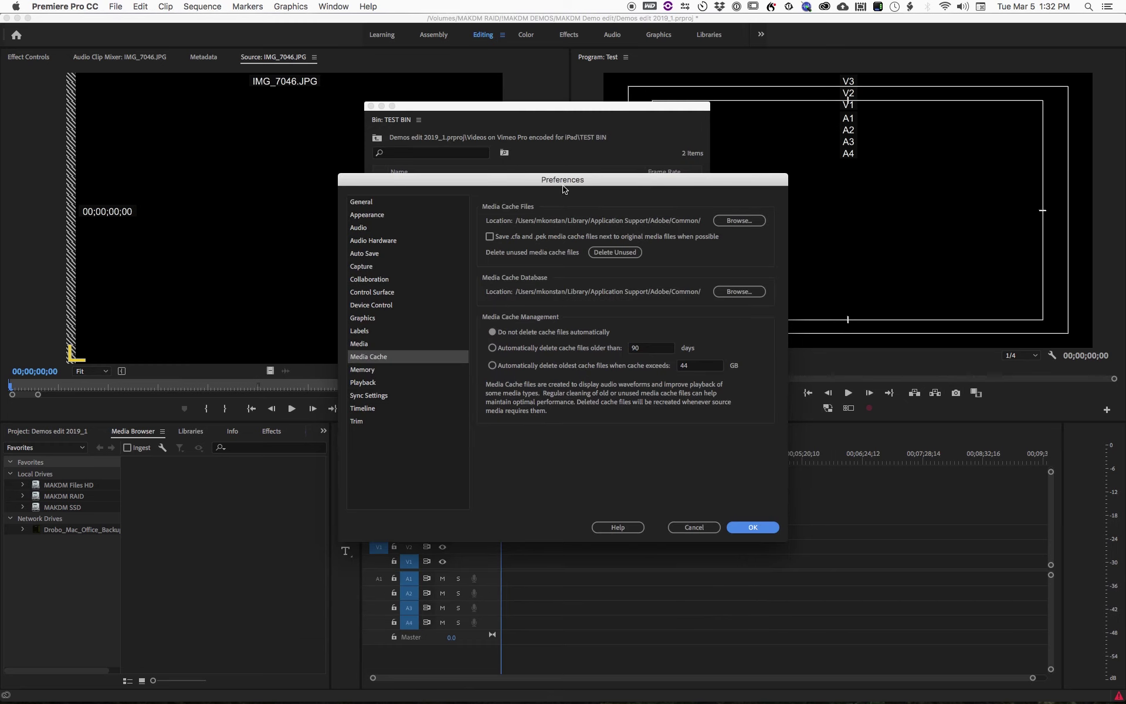
Delete unused media cache files, close Preferences, save the project with Cmd+S, and quit Premiere Pro.
left_click(613, 251)
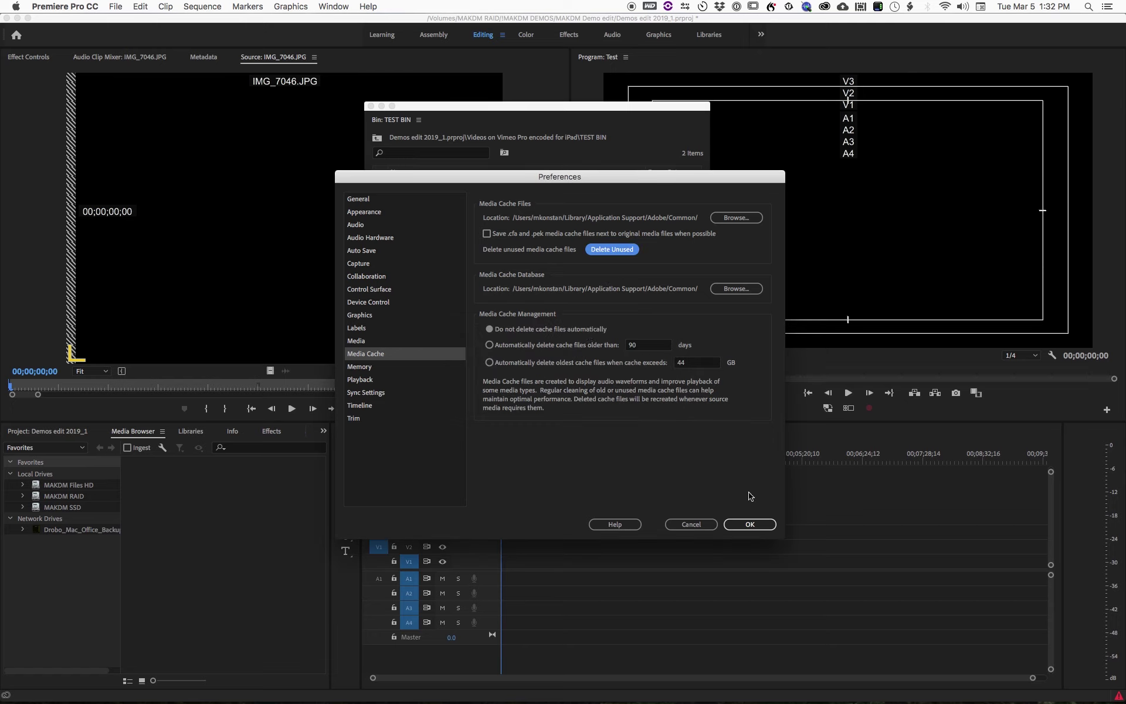
key("Return")
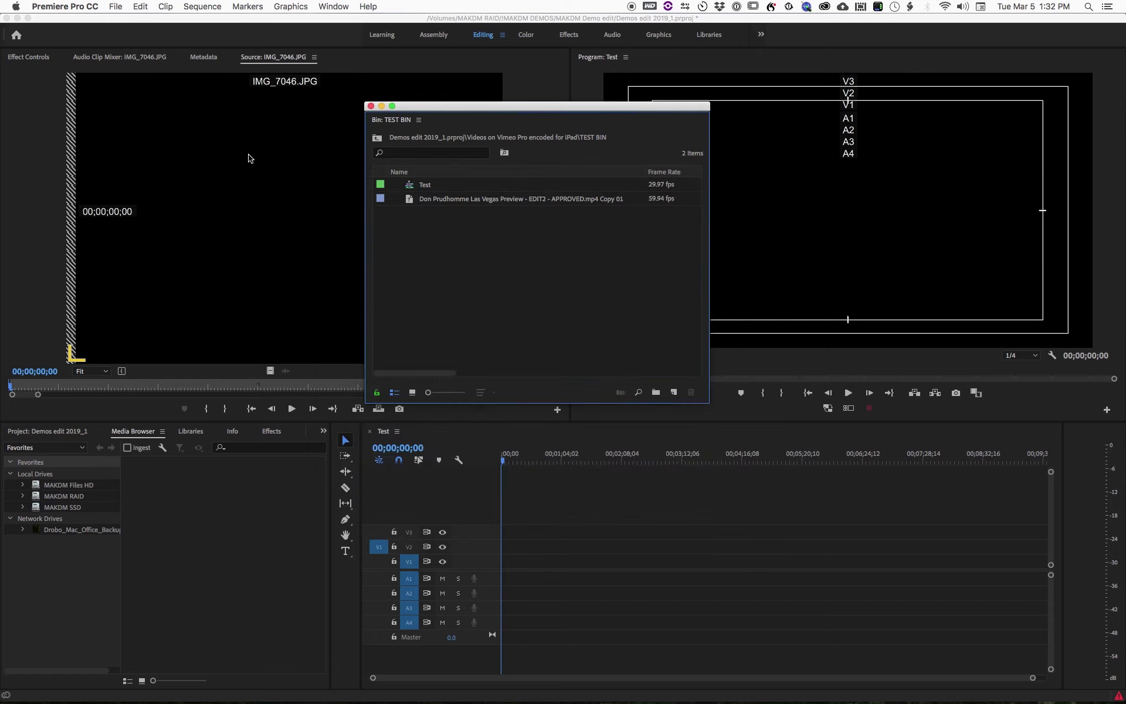
left_click(117, 6)
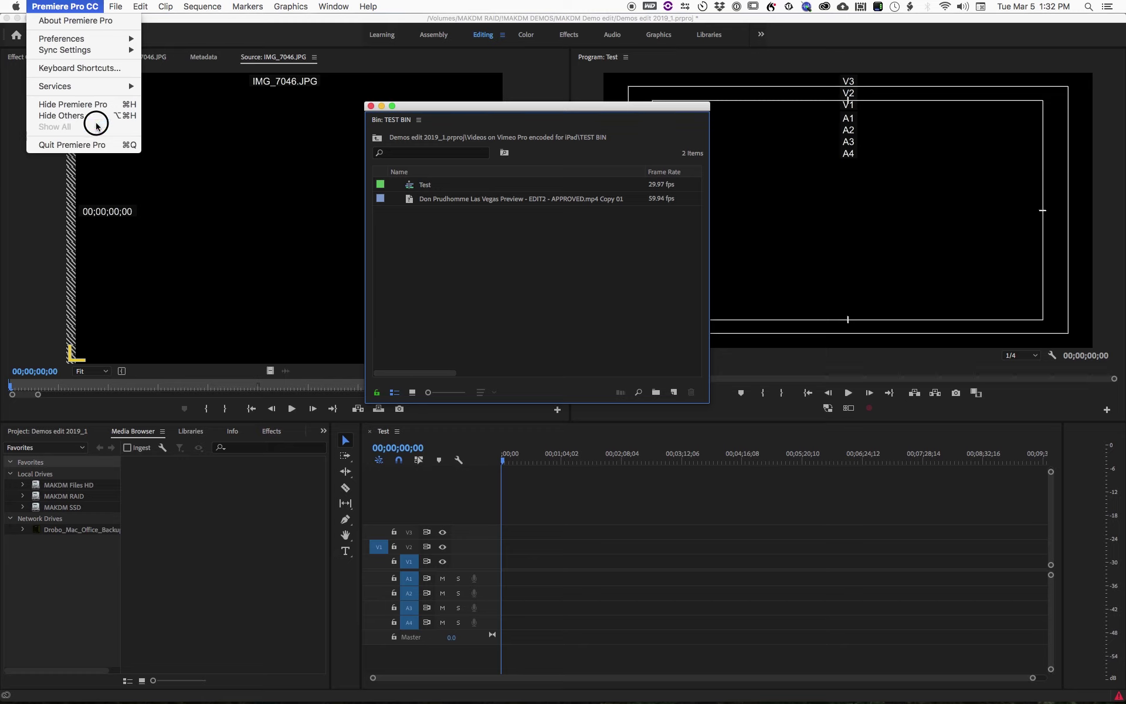
left_click(116, 5)
key("super+s")
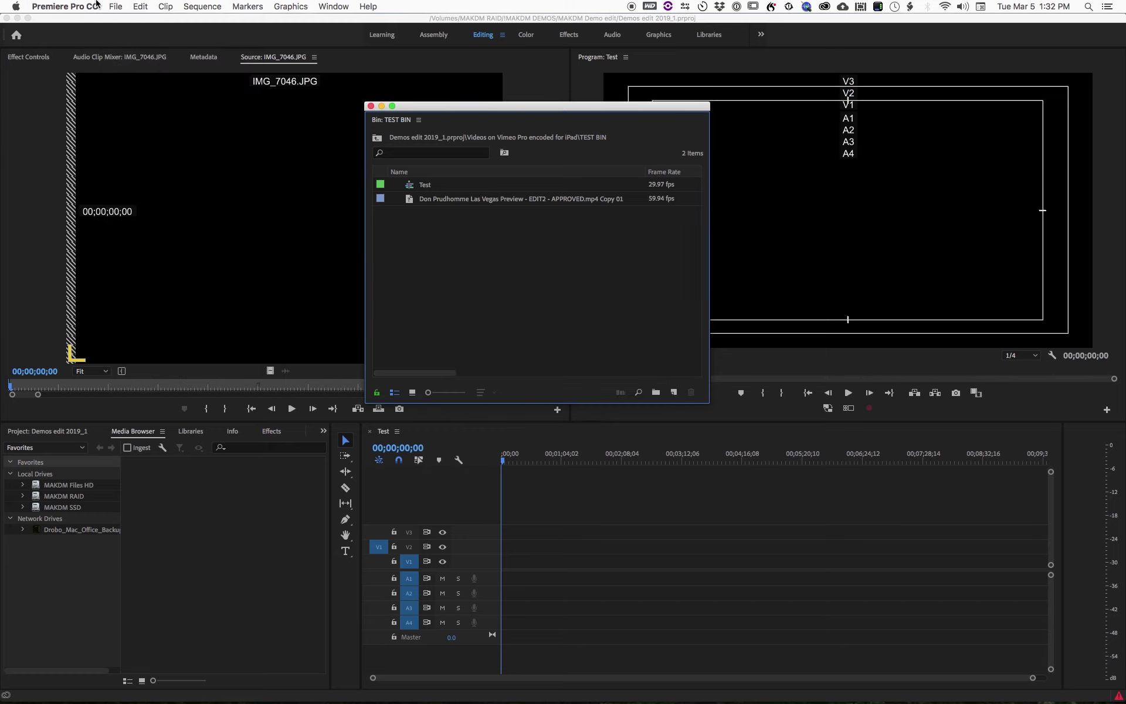
left_click(92, 6)
left_click(95, 142)
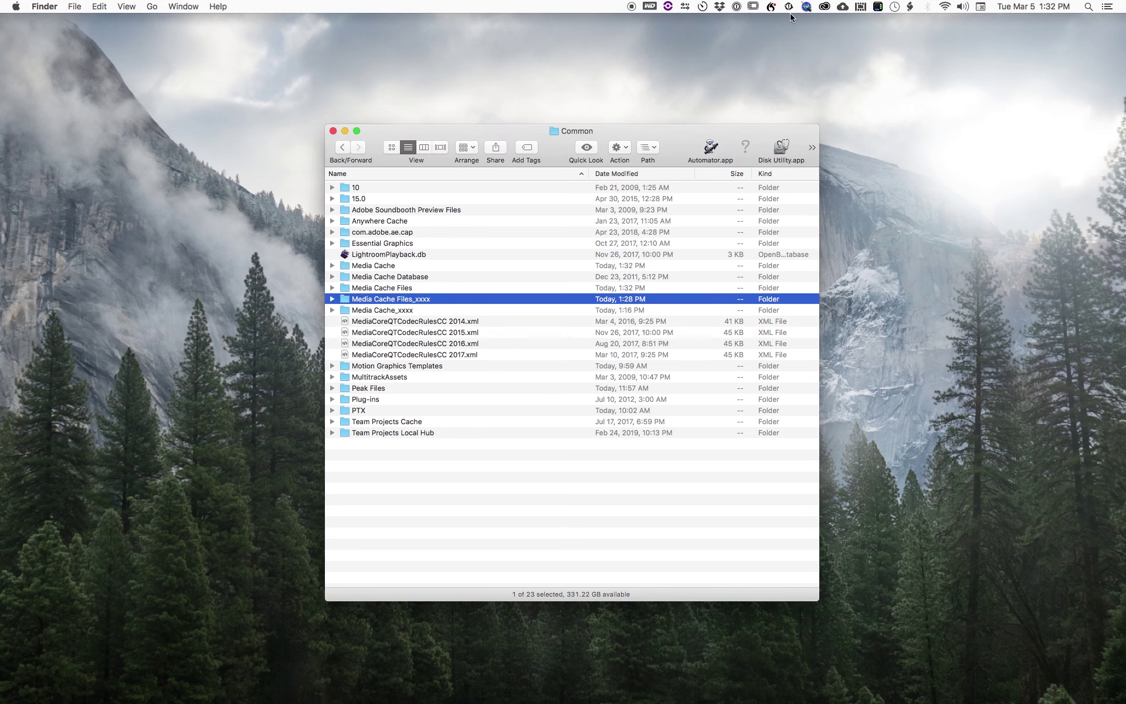
Relaunch Premiere Pro CC from the Creative Cloud menu-bar app list.
left_click(825, 7)
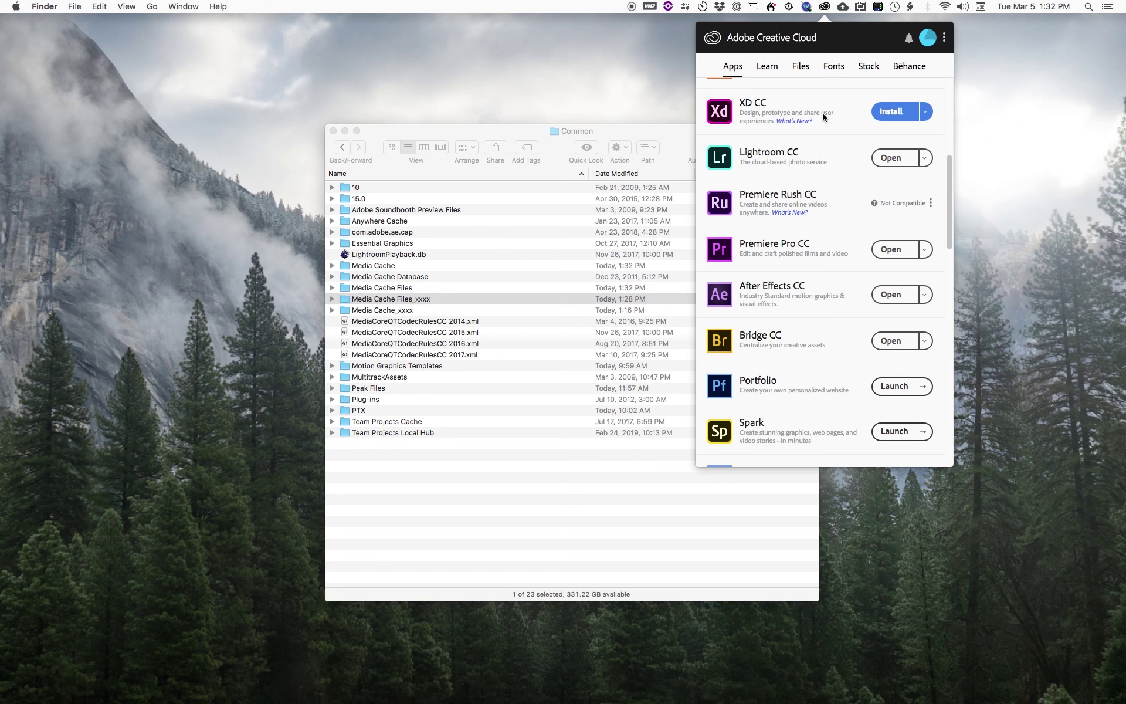
left_click(891, 248)
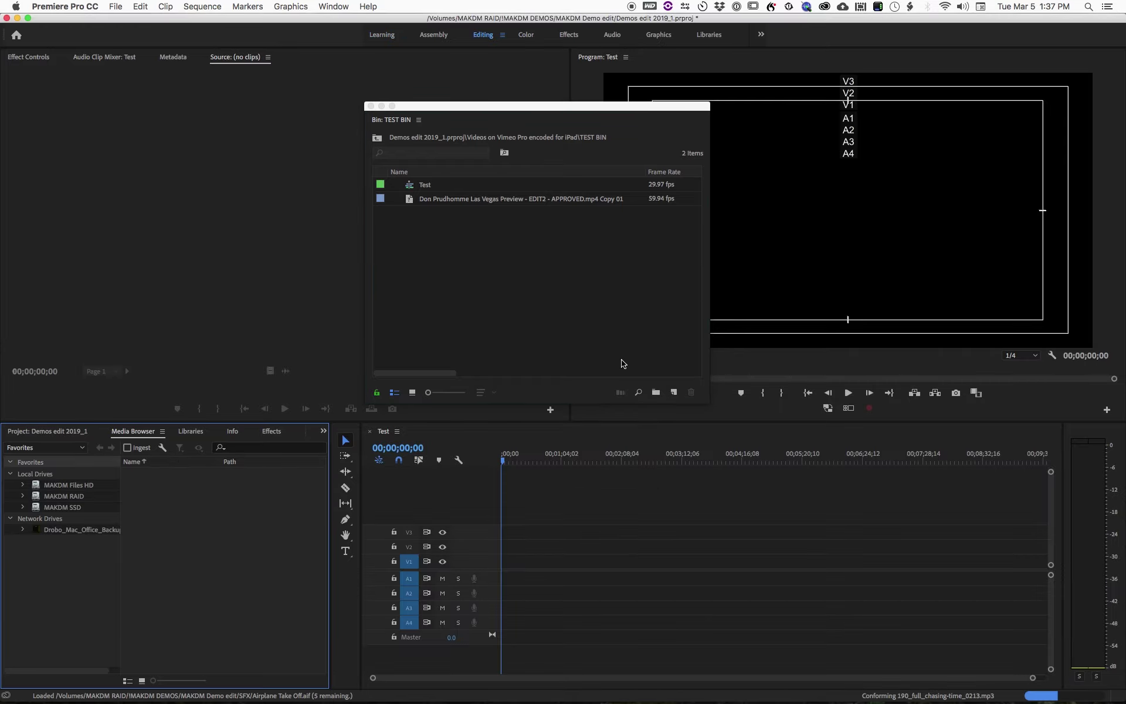
Relink the offline Las Vegas Preview clip in TEST BIN to its matching media file.
left_click(410, 200)
right_click(410, 200)
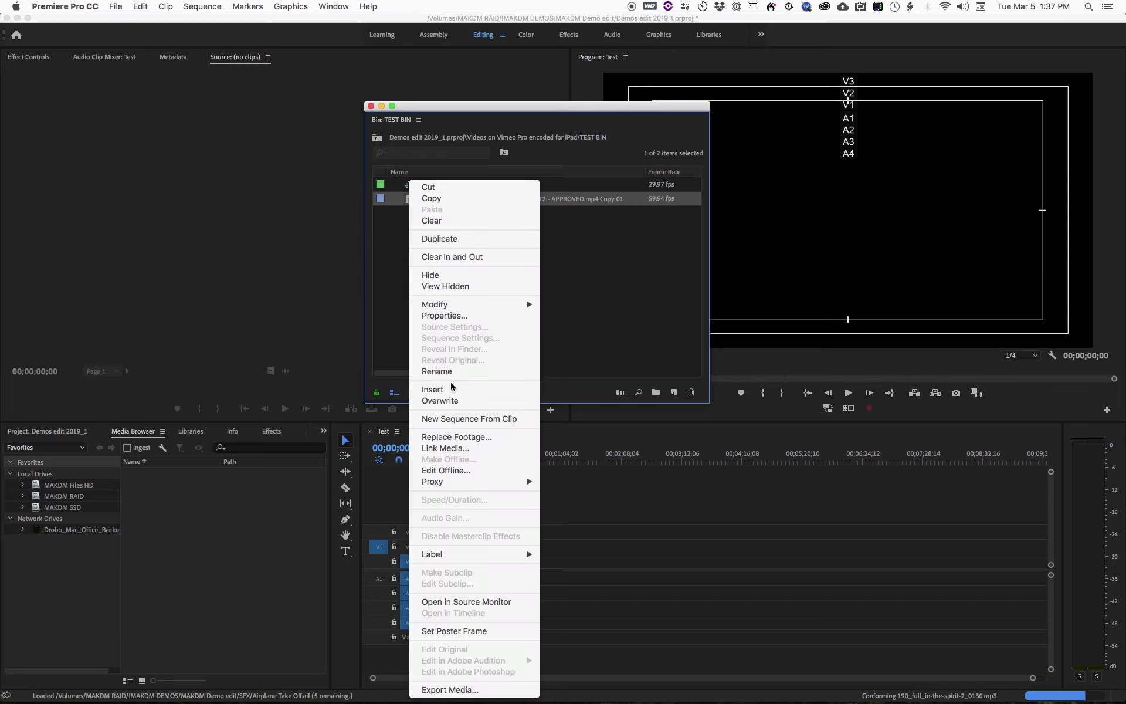
left_click(445, 448)
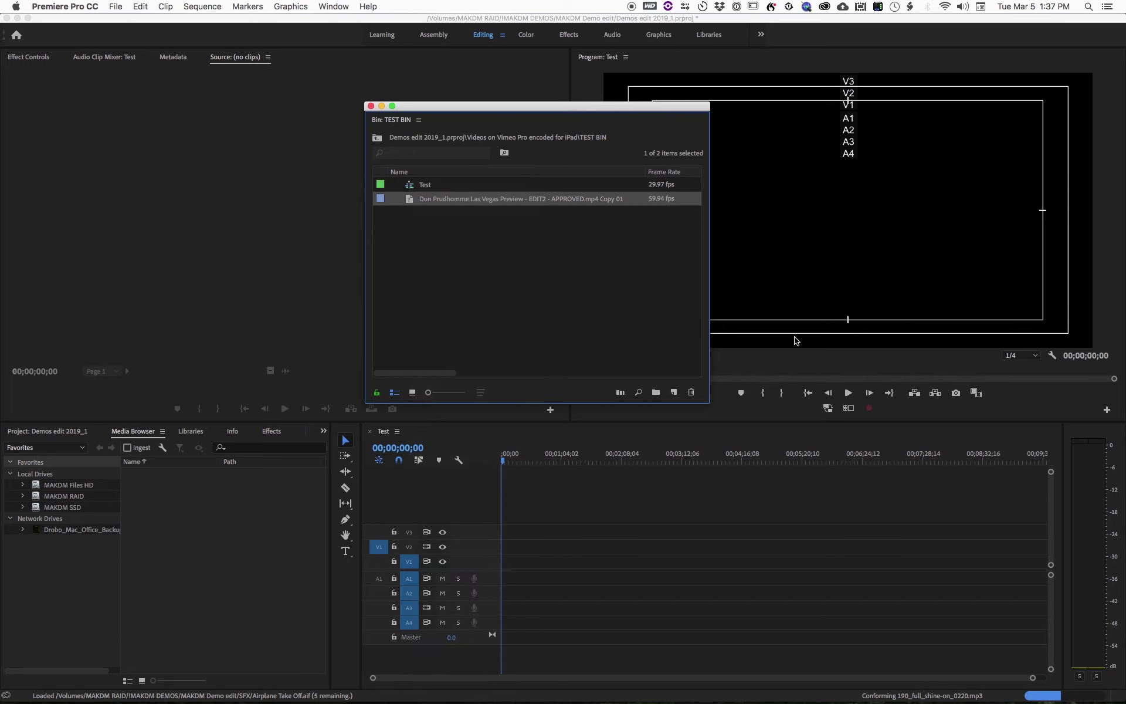
left_click(808, 406)
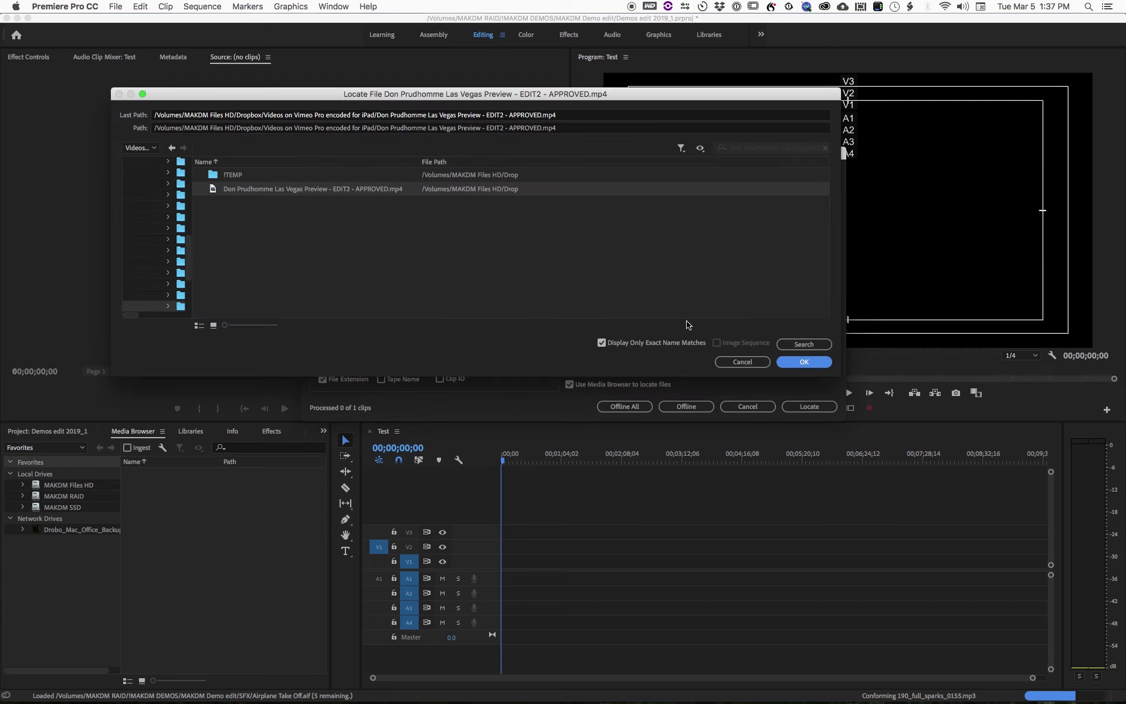
left_click(799, 362)
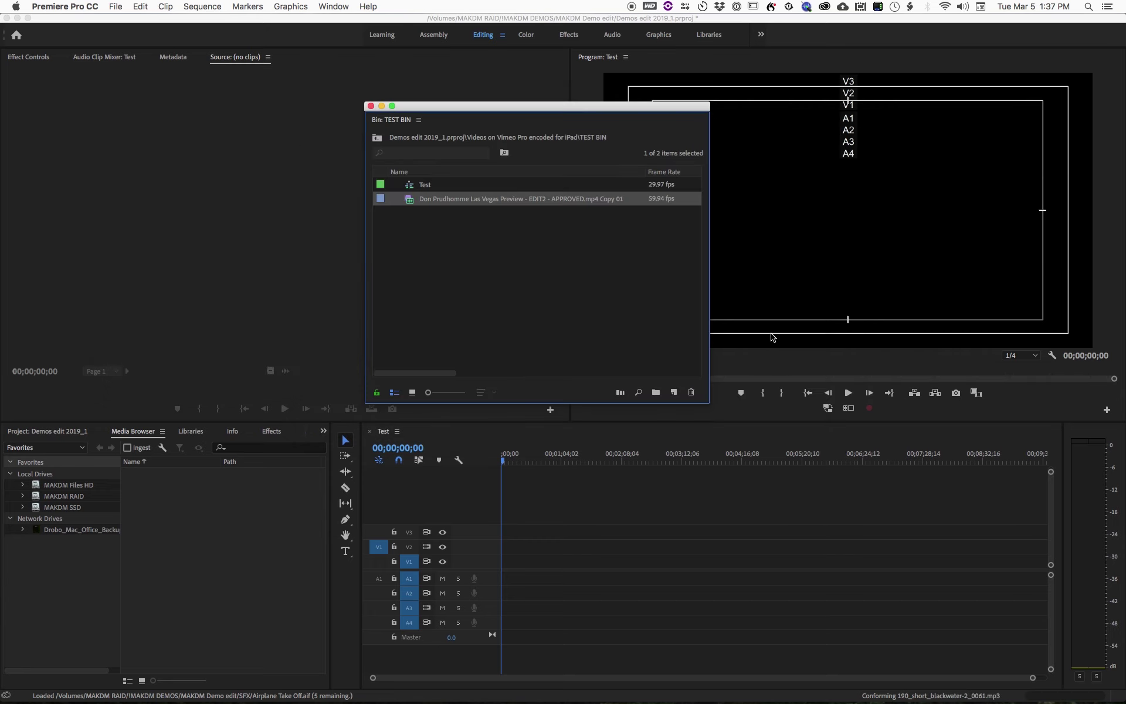
Open the relinked clip in the Source monitor and move the TEST BIN window aside.
double_click(410, 198)
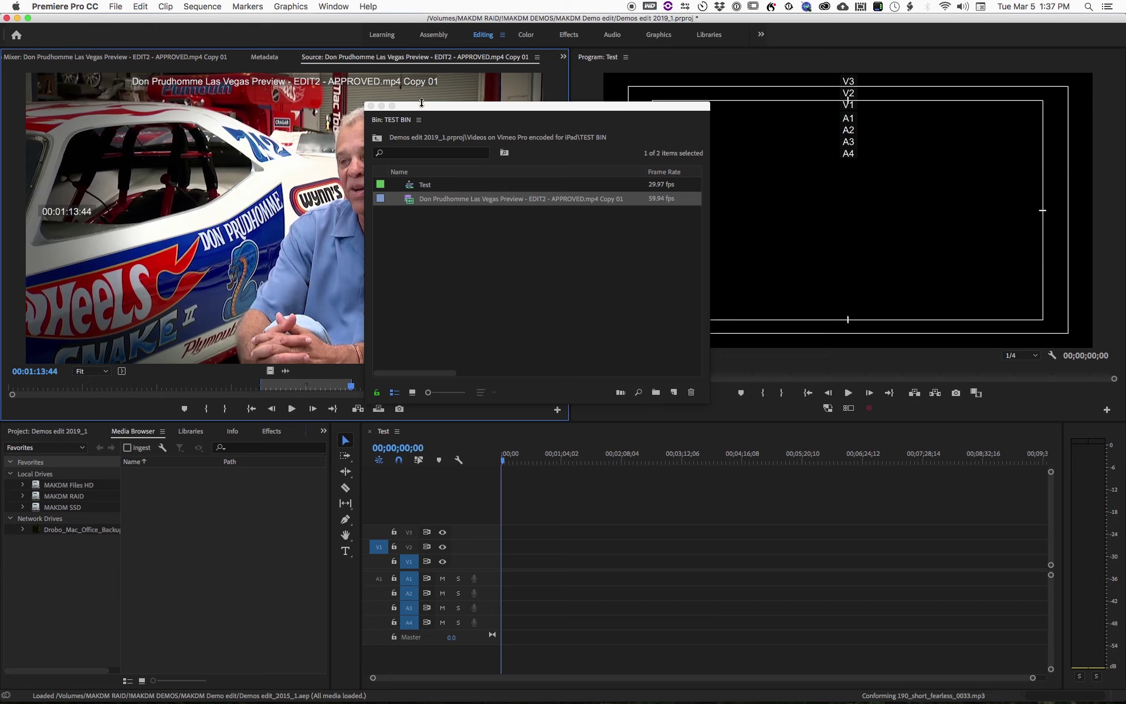
left_click_drag(422, 102, 358, 87)
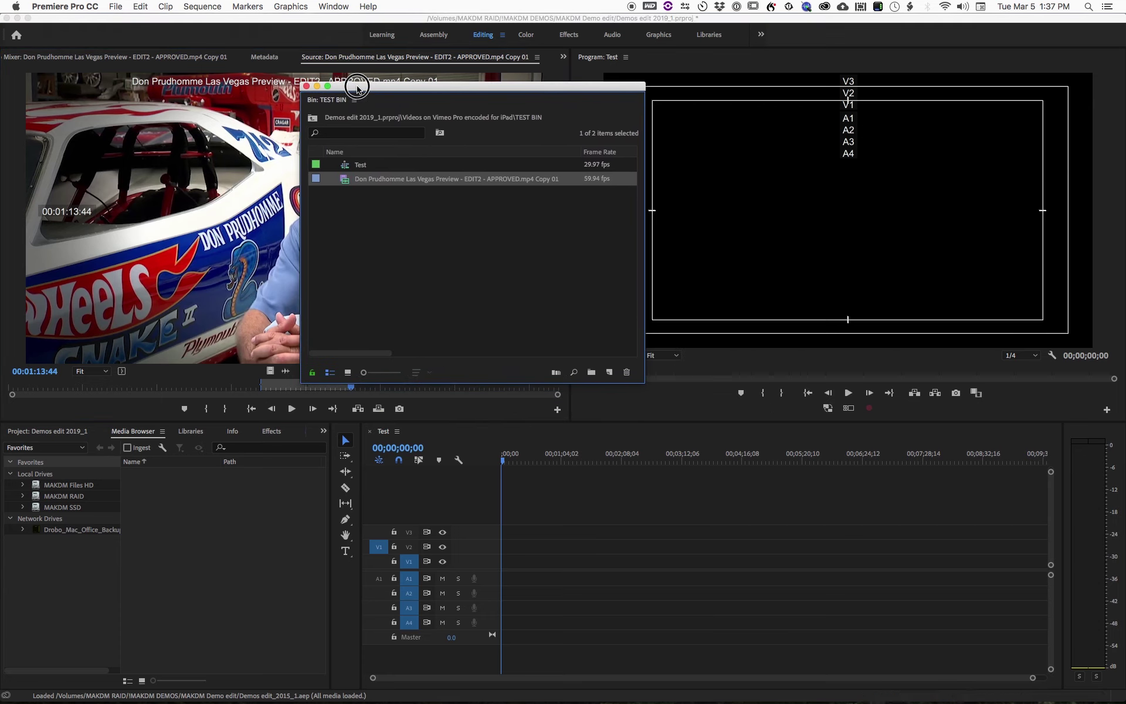
left_click(395, 235)
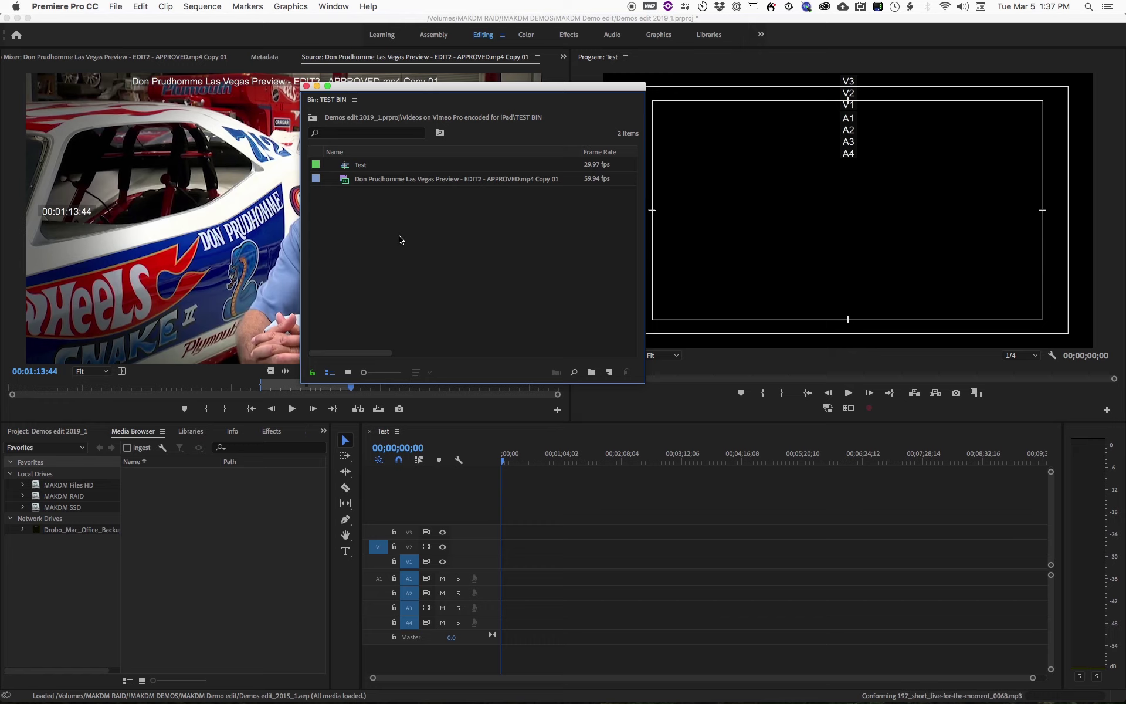
left_click_drag(452, 89, 460, 95)
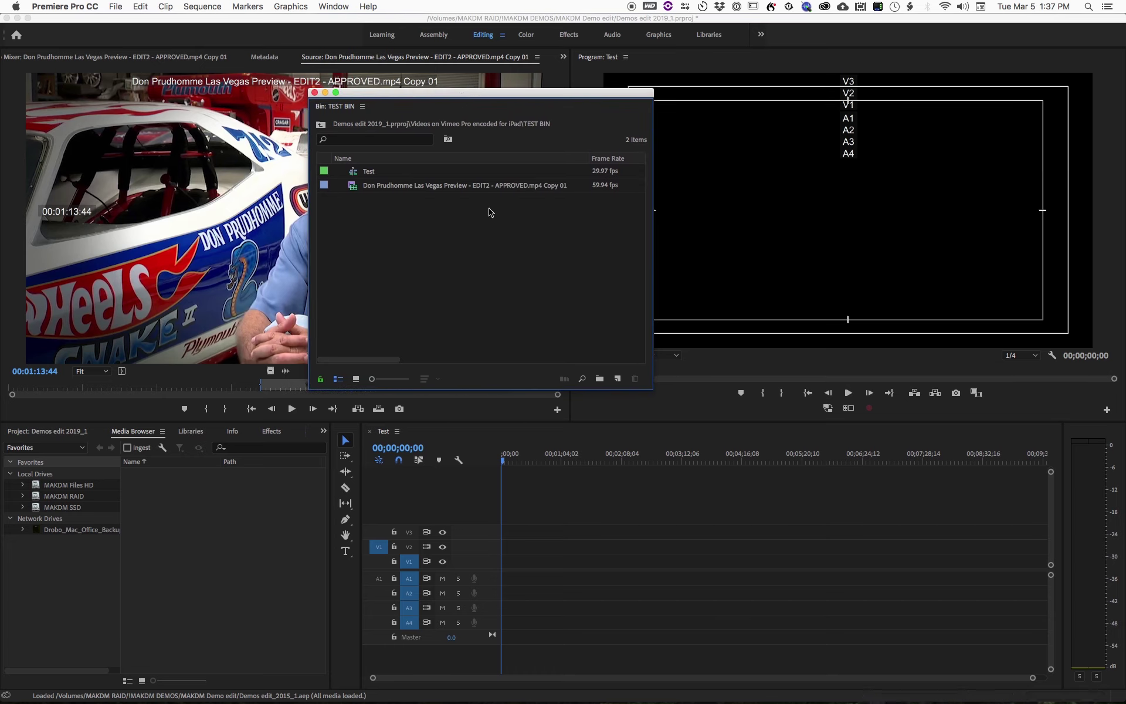